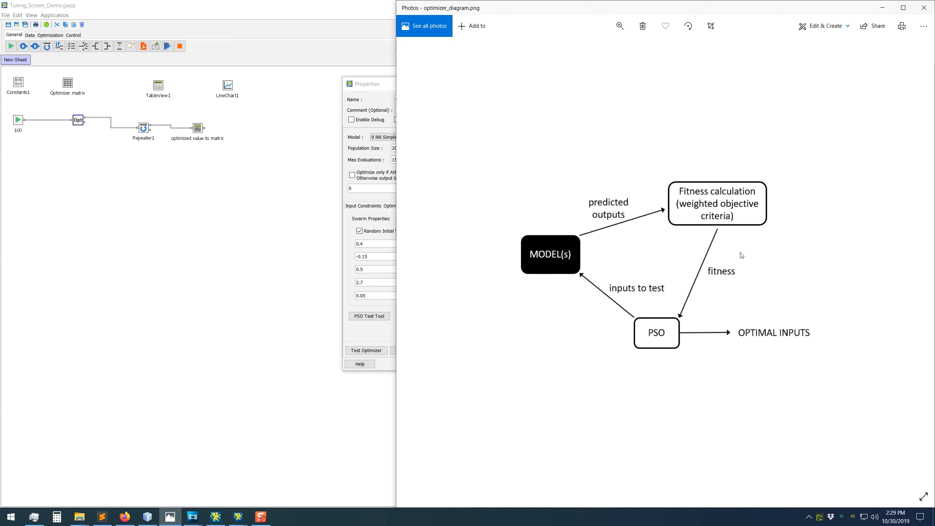
- Bring the Optimizer1 properties to the front and review the population size and maximum evaluations settings
click(385, 88)
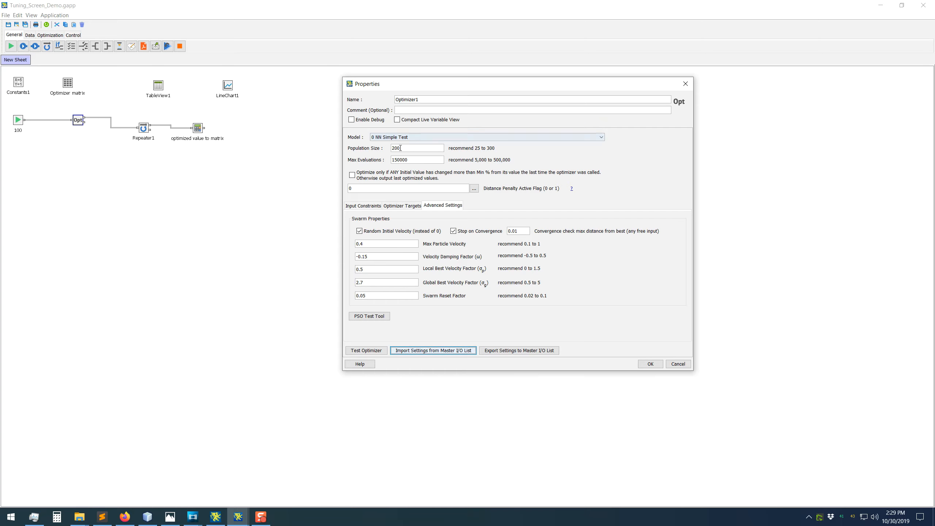
double_click(409, 148)
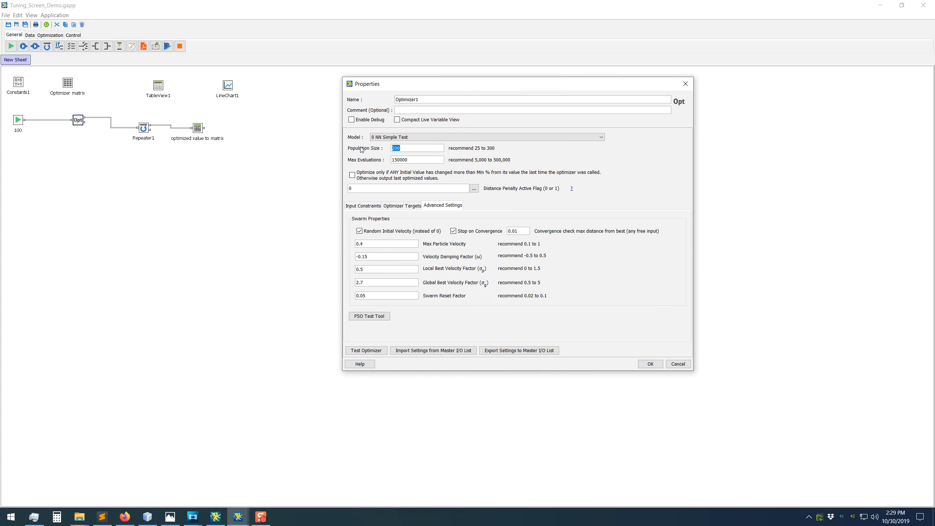
drag(423, 160, 326, 156)
key(shift+Tab)
click(415, 162)
double_click(411, 159)
click(423, 160)
double_click(422, 160)
- Show the input constraints and switch the option to optimize only on changed initial values on and off again
click(372, 208)
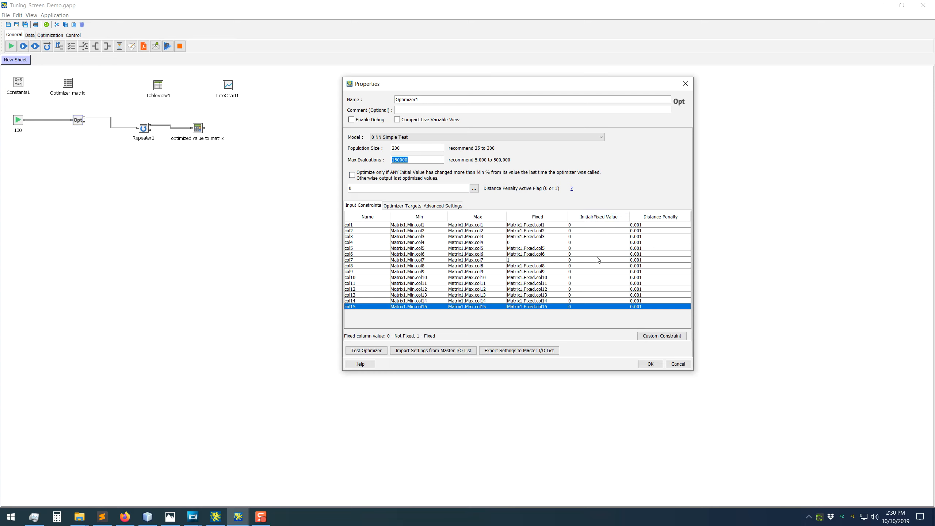
click(363, 177)
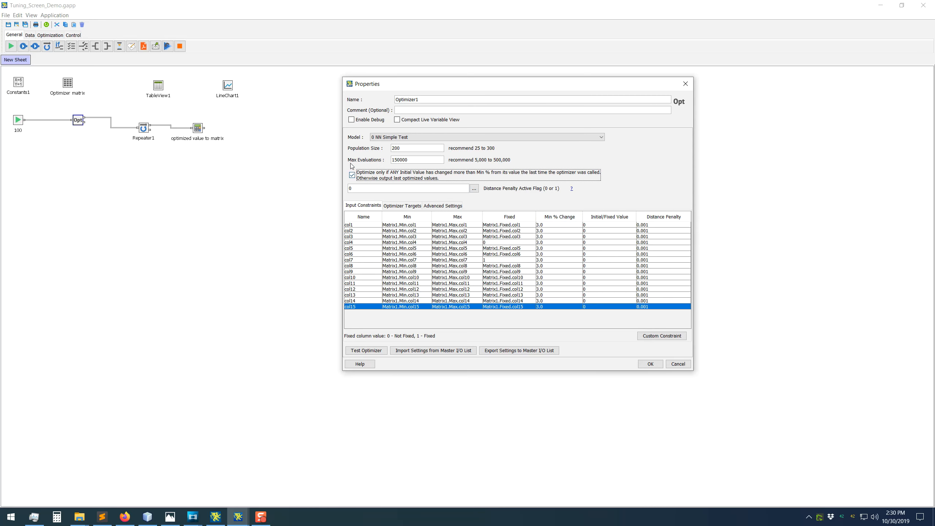
click(378, 178)
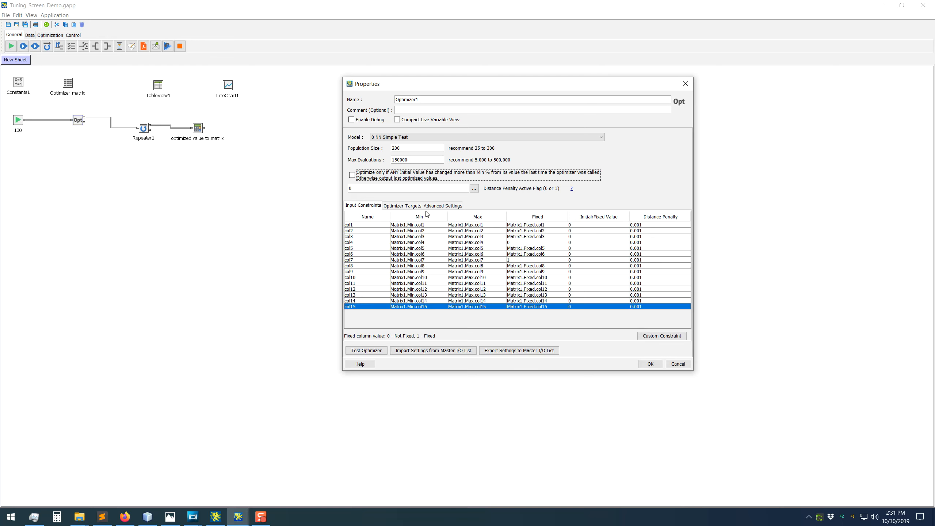
- Set the optimizer's Distance Penalty Active Flag to 1
key(Tab)
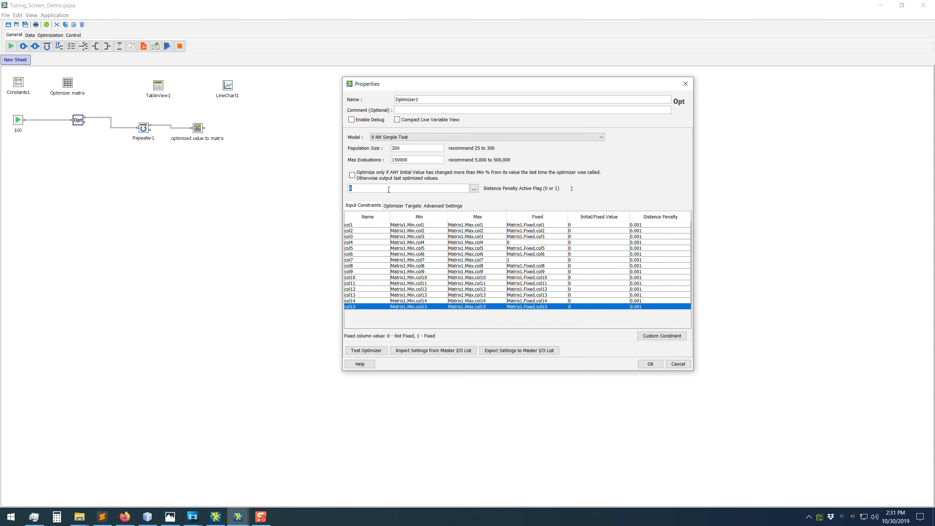
click(374, 189)
drag(374, 189, 321, 193)
click(349, 190)
drag(387, 189, 329, 187)
drag(387, 191, 317, 190)
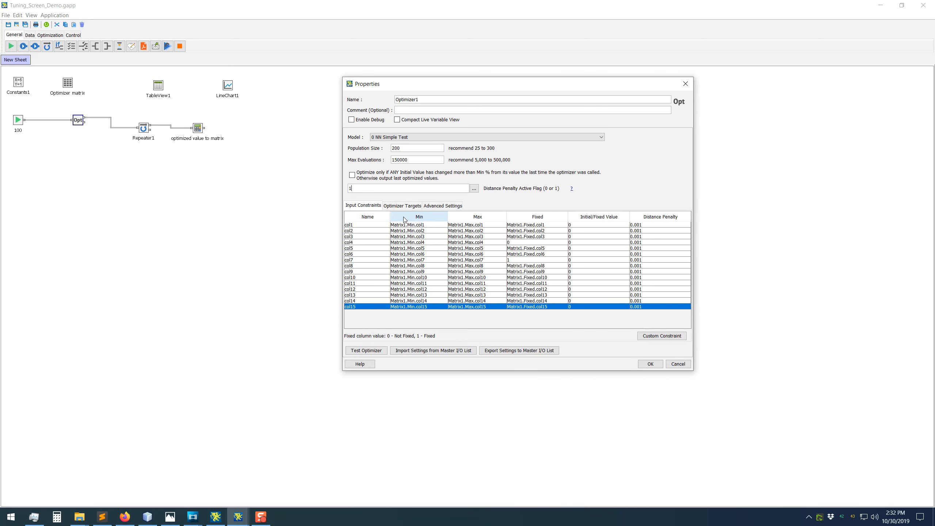
- Examine the Min, Max, Fixed and Initial/Fixed Value entries of the optimizer's input constraints across several columns
click(413, 230)
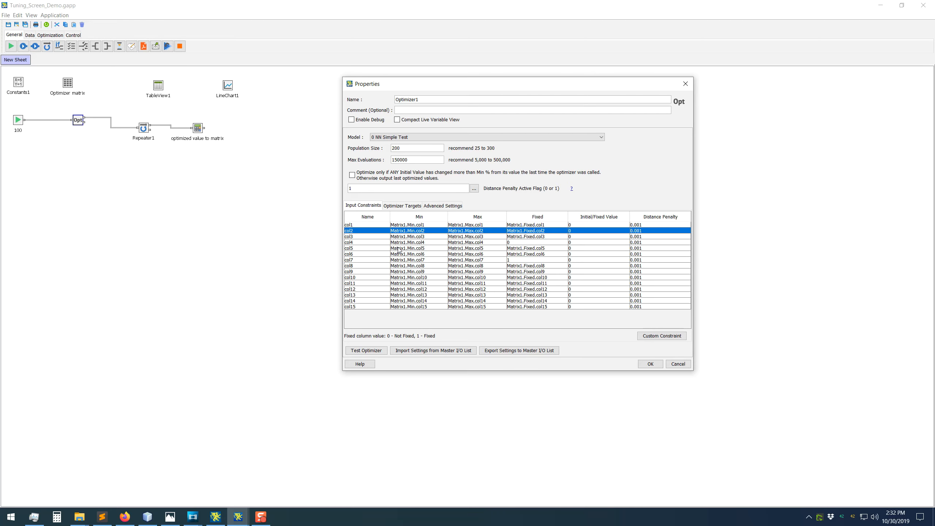
click(420, 249)
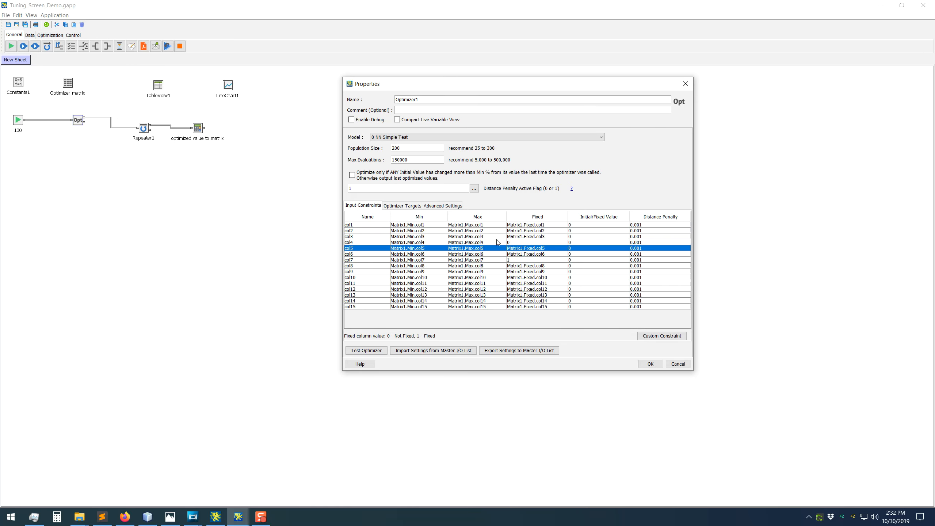
click(534, 226)
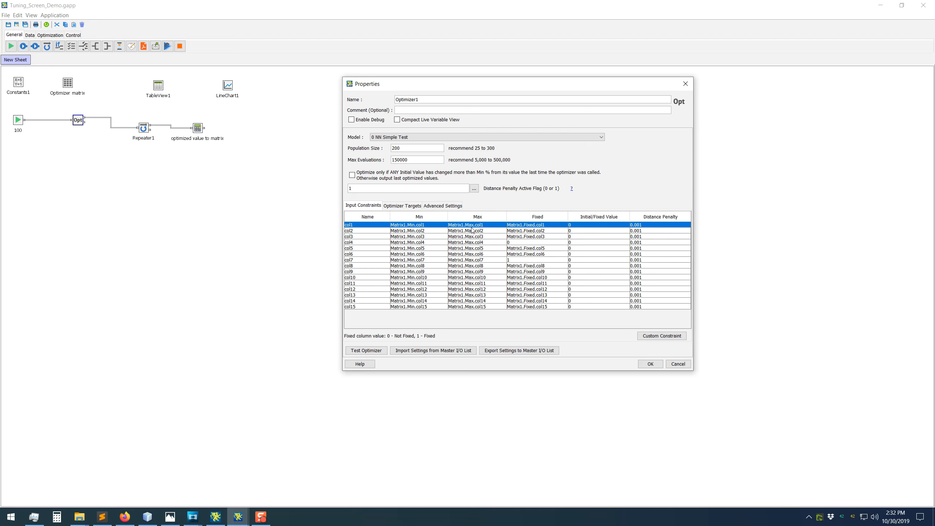
click(516, 238)
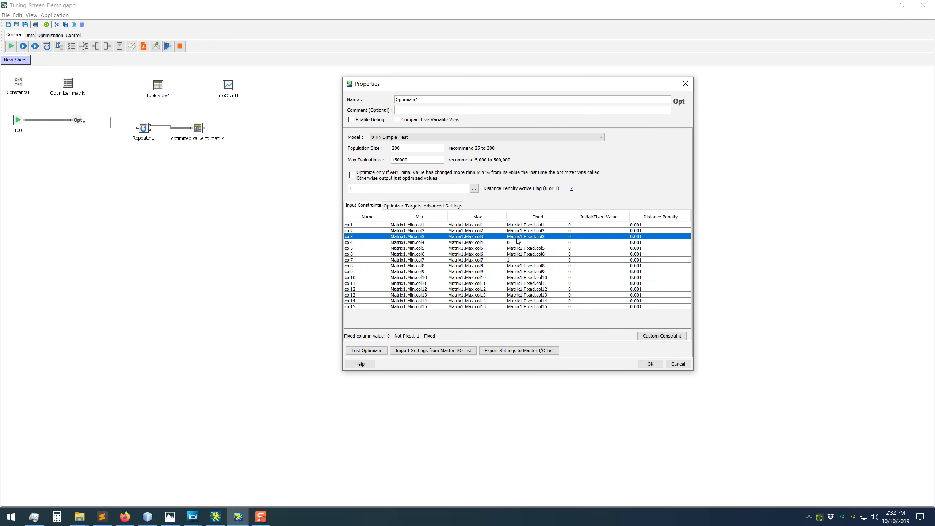
click(518, 244)
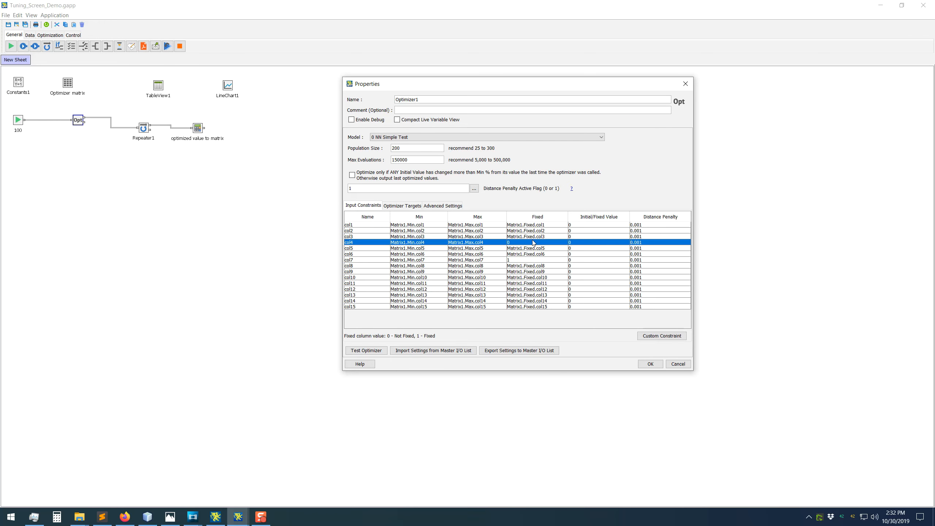
click(517, 260)
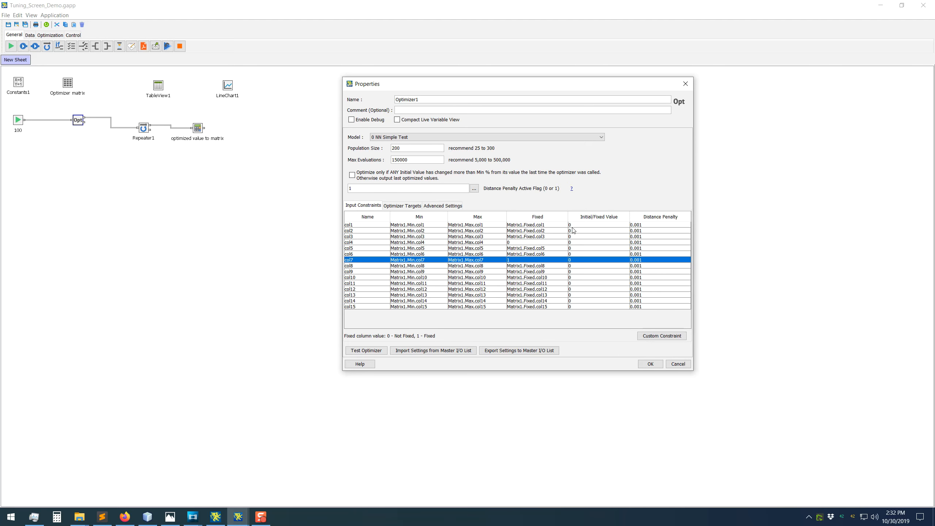
click(595, 225)
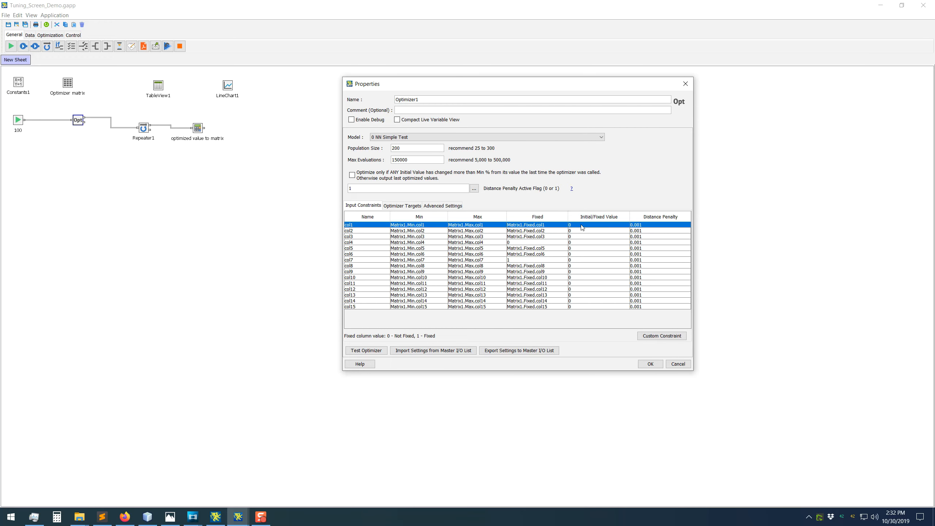
click(590, 249)
drag(595, 265, 600, 307)
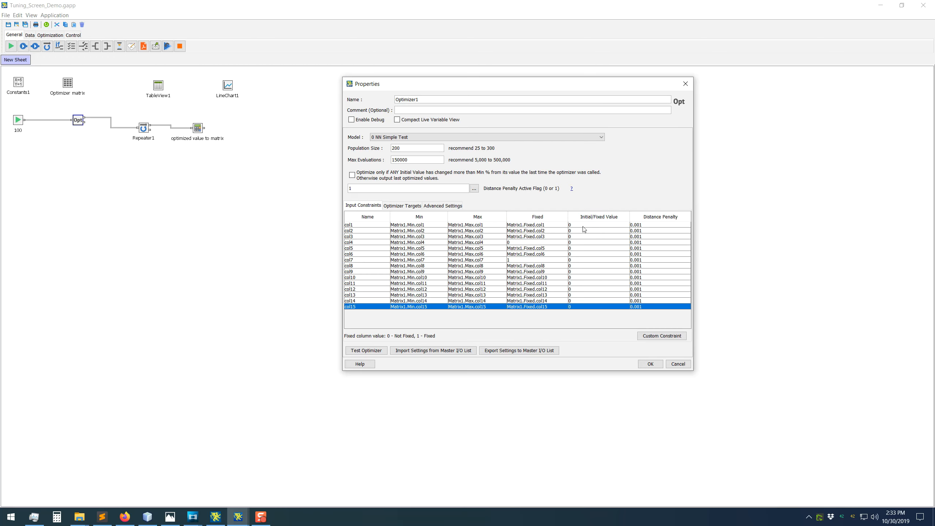
click(592, 225)
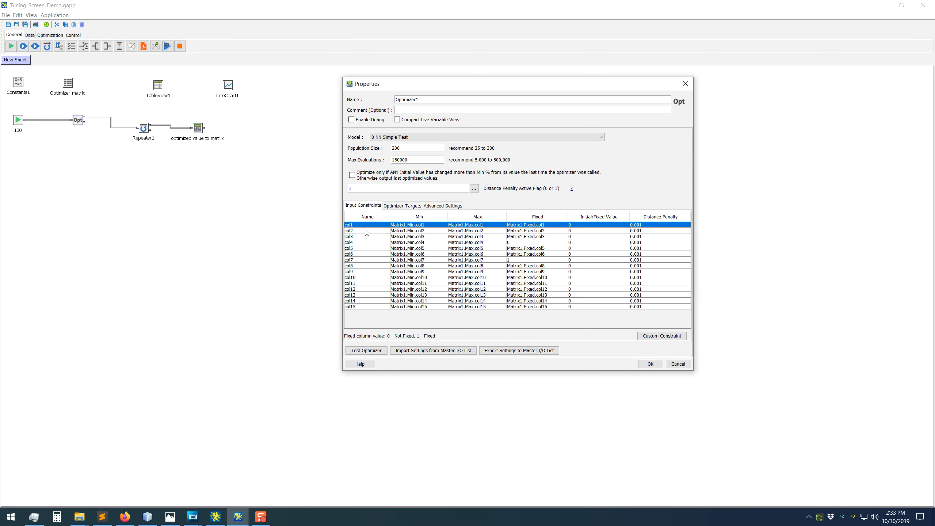
- Show the optimizer targets and review the output's objective and weight
click(411, 209)
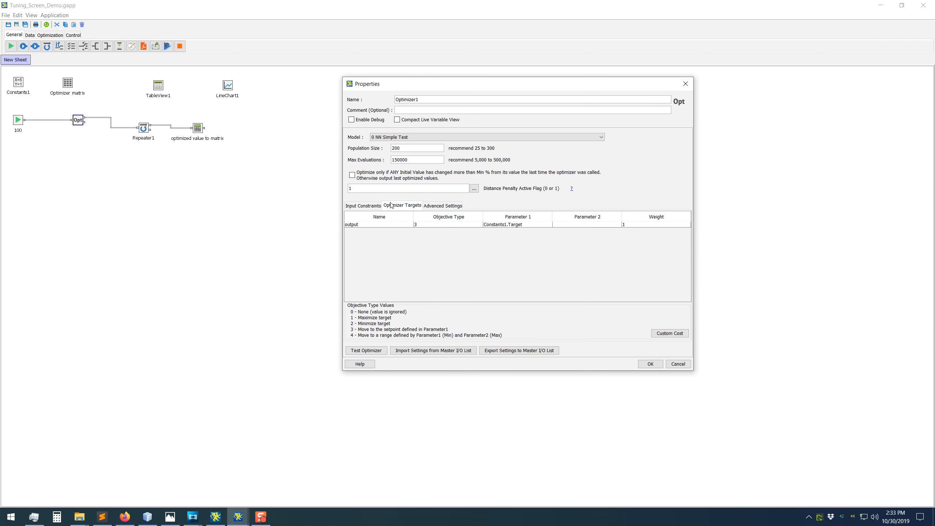
click(371, 226)
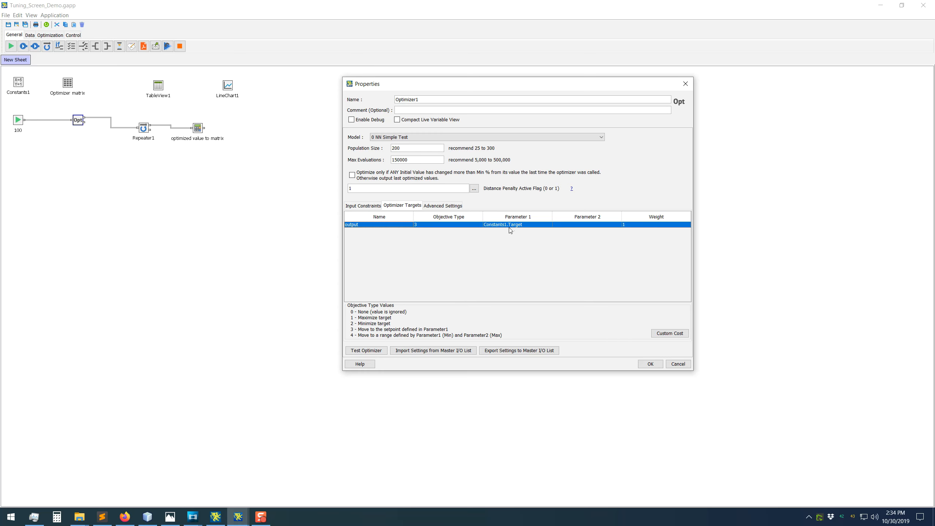
double_click(660, 225)
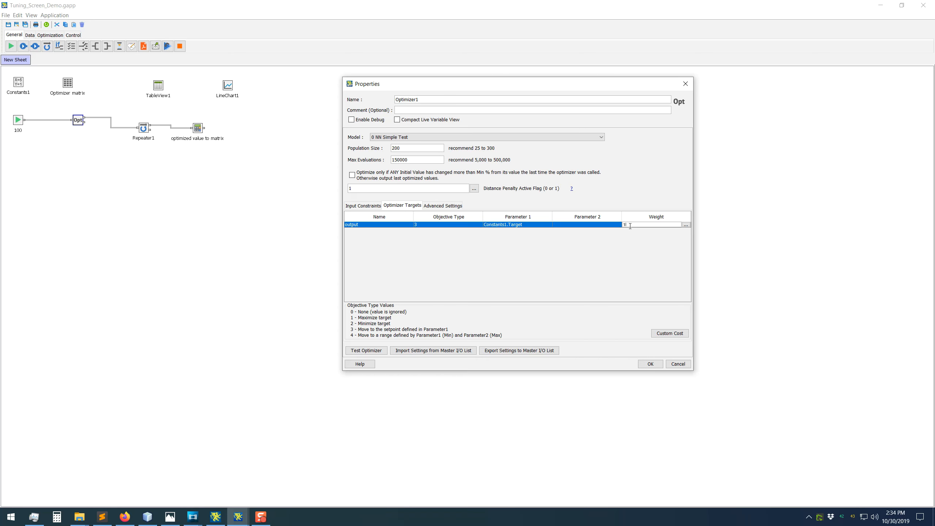
click(681, 227)
click(633, 227)
- Open the optimizer test beside the properties and run the optimization with the output's setpoint (Param1) at 10
click(367, 350)
drag(487, 94, 184, 86)
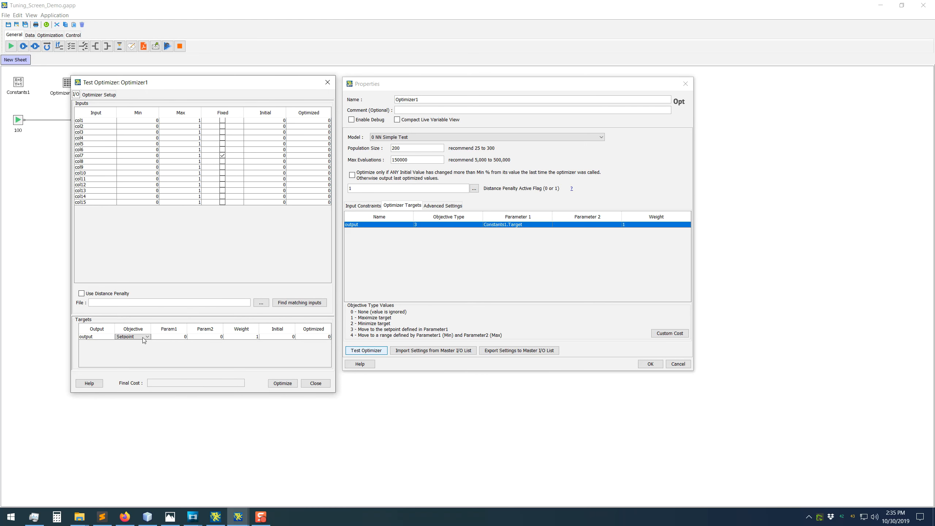
double_click(171, 336)
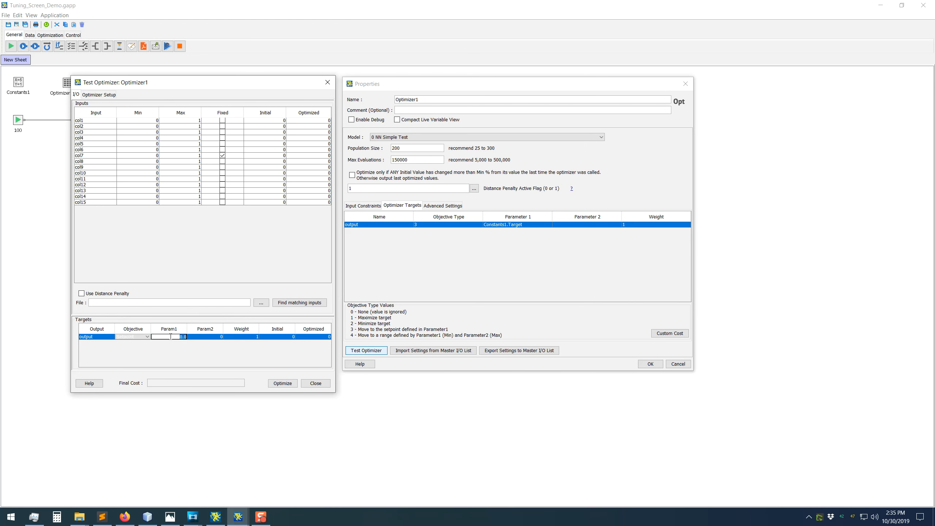
key(Return)
click(281, 383)
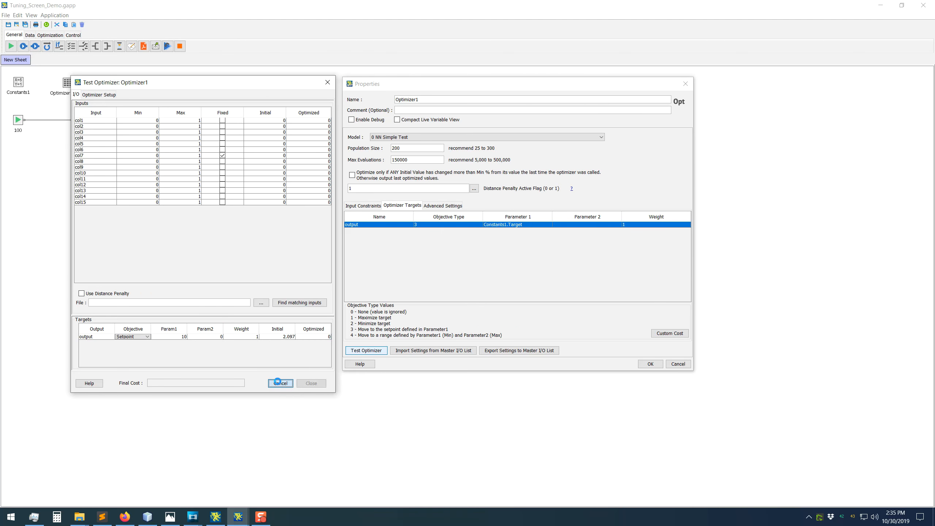
click(316, 339)
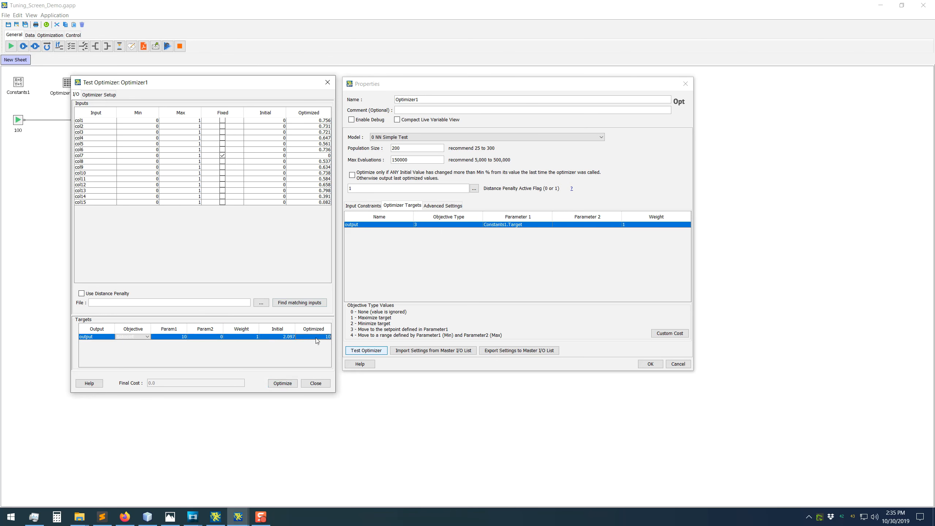
- Set the output's setpoint (Param1) to 2.097 and rerun the optimization
click(277, 338)
click(283, 384)
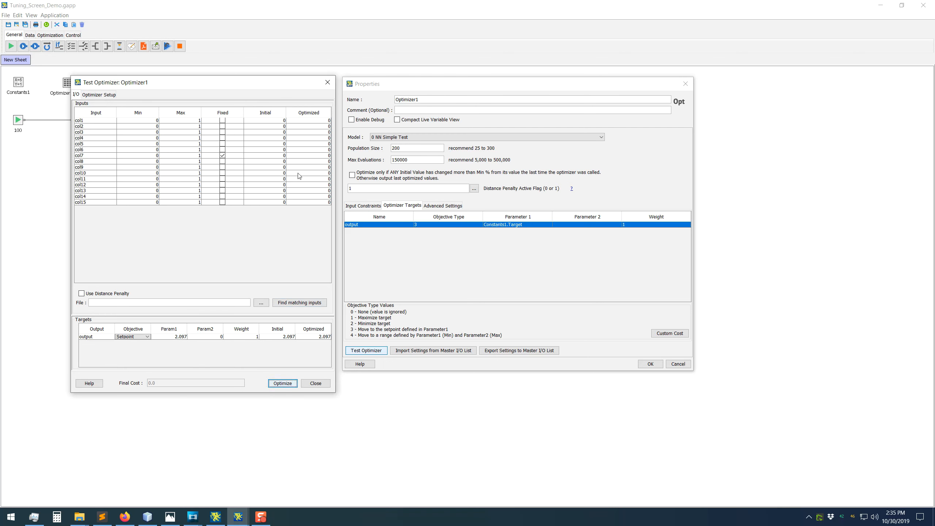
click(264, 202)
click(282, 384)
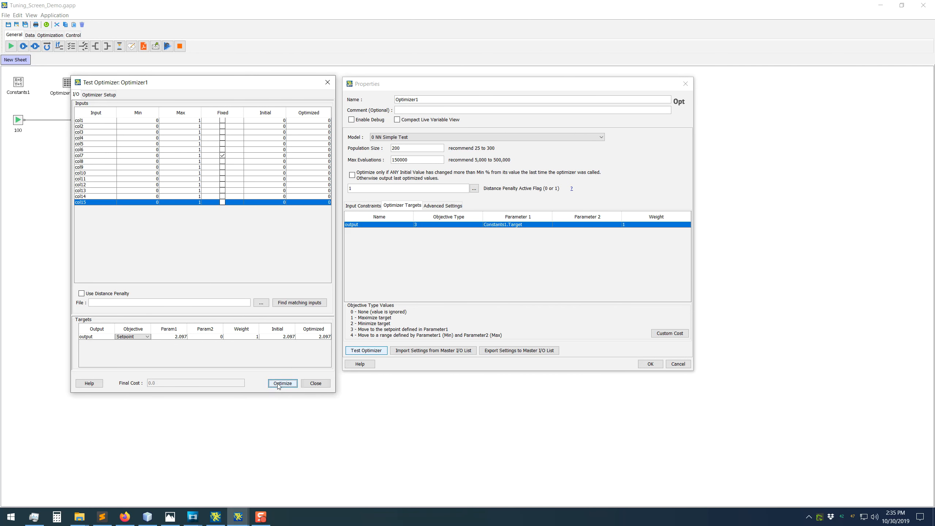
- Set the output's setpoint (Param1) to 2 and run the optimization twice to compare the optimized inputs
double_click(169, 337)
text(2)
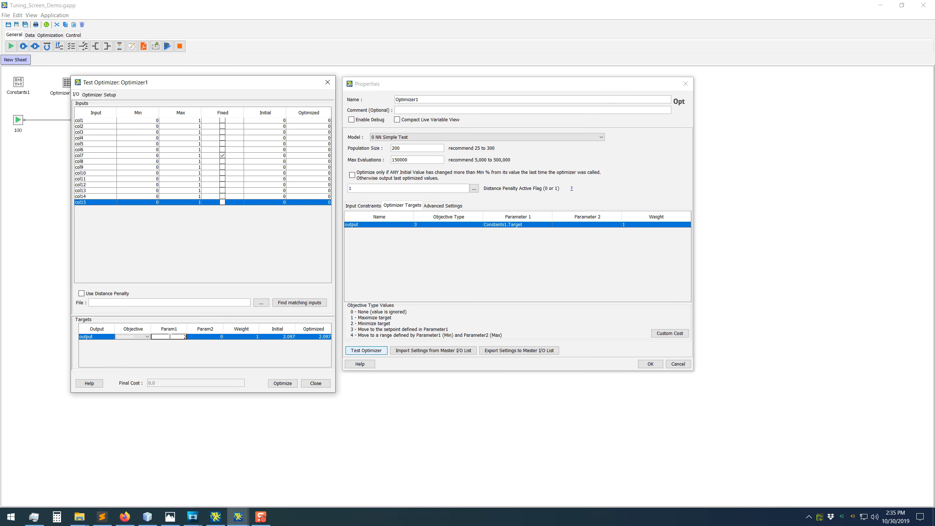
key(Return)
click(283, 384)
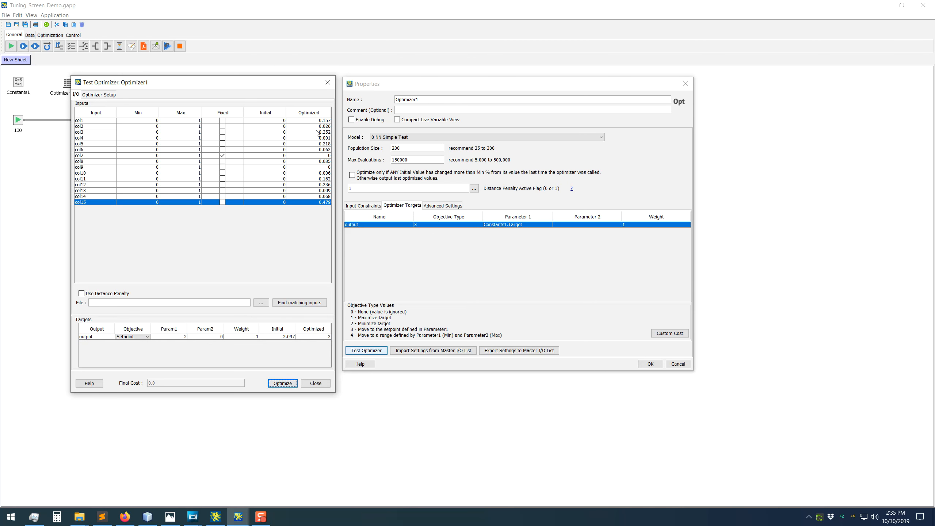
click(279, 383)
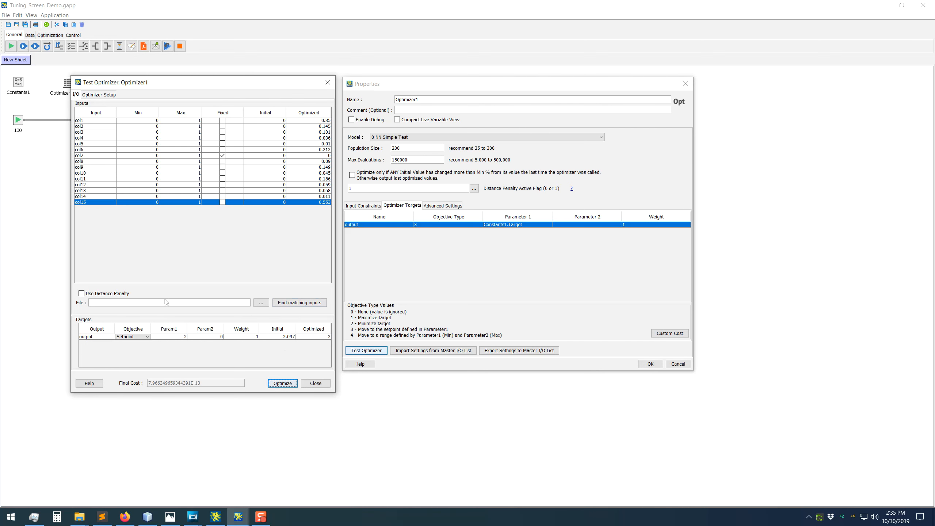
- Enable the distance penalty and optimize with the current setpoint, and again with the output's setpoint set to 5
click(111, 294)
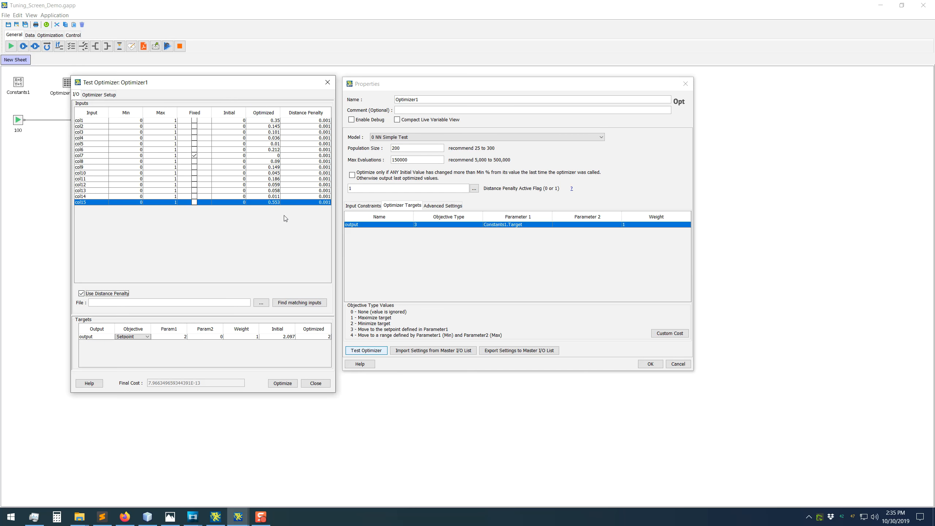
click(278, 383)
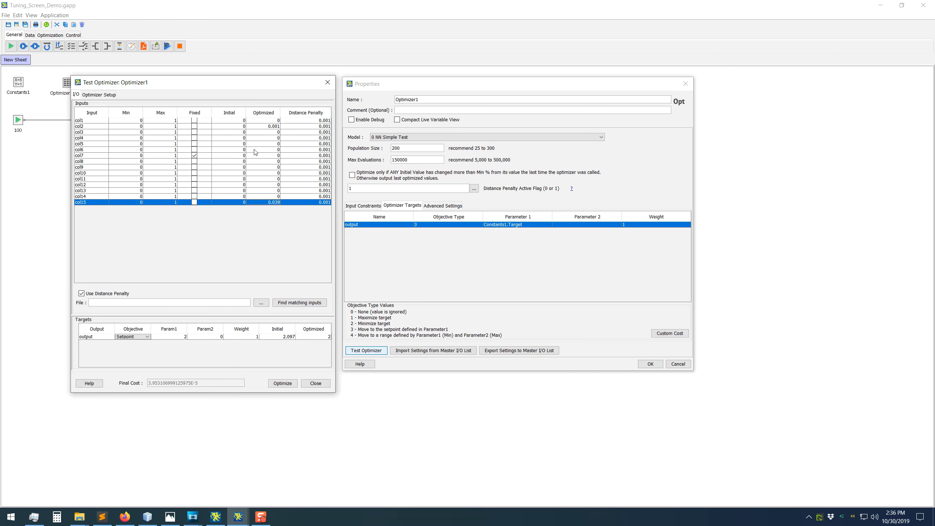
double_click(167, 337)
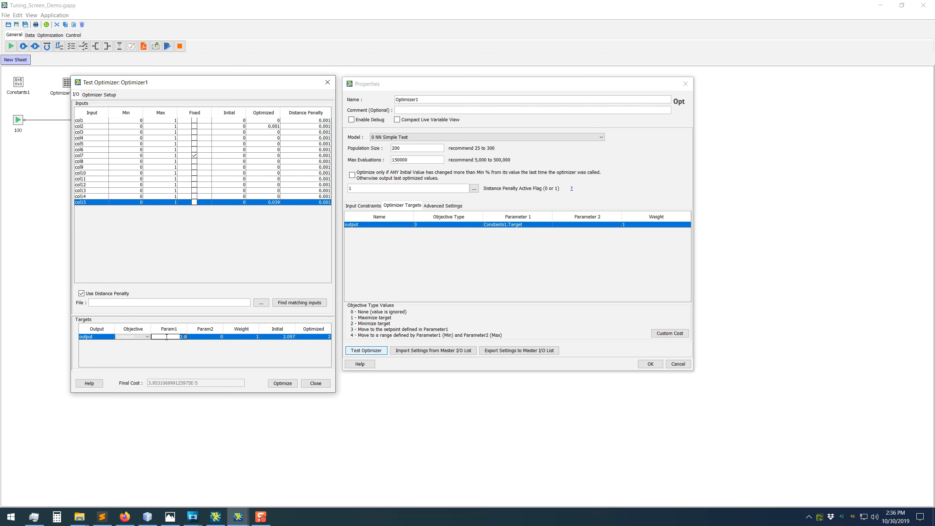
text(5)
key(Return)
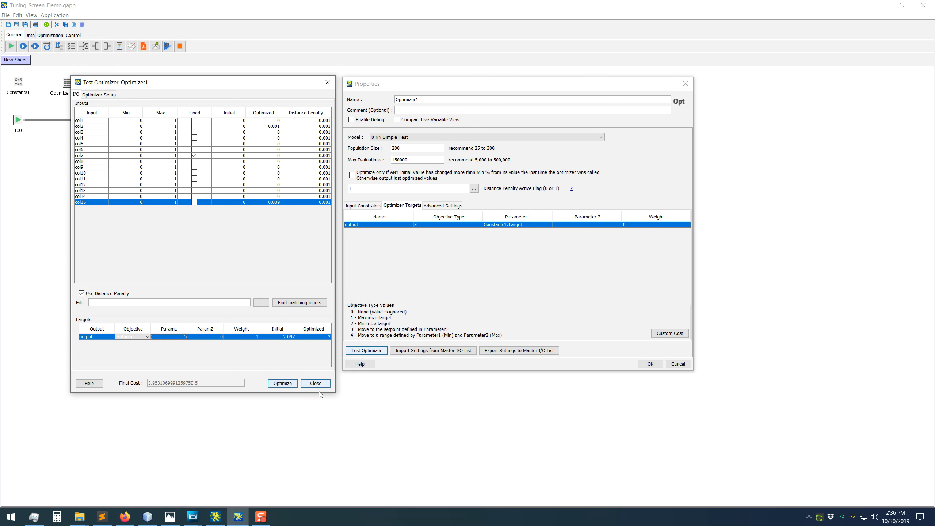
click(283, 384)
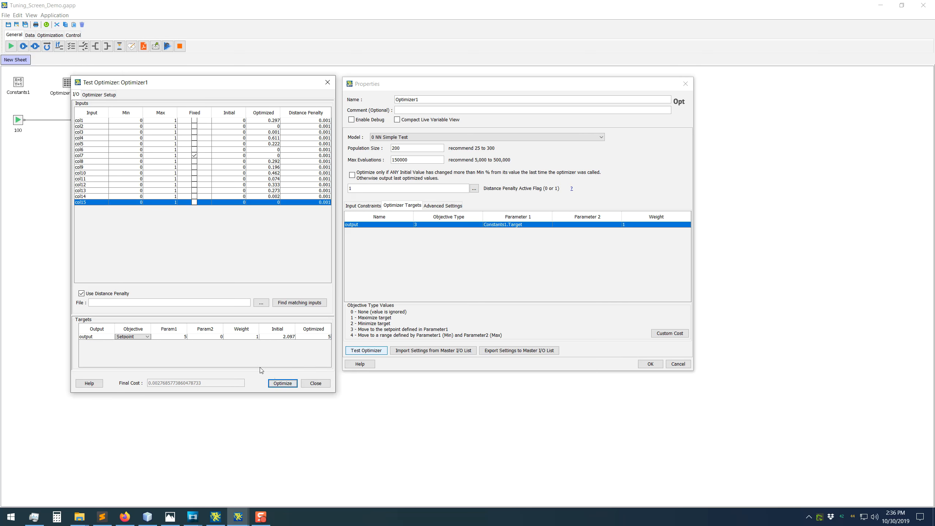
- Disable the distance penalty, rerun the optimization and review the optimized values of several inputs
click(110, 296)
click(282, 383)
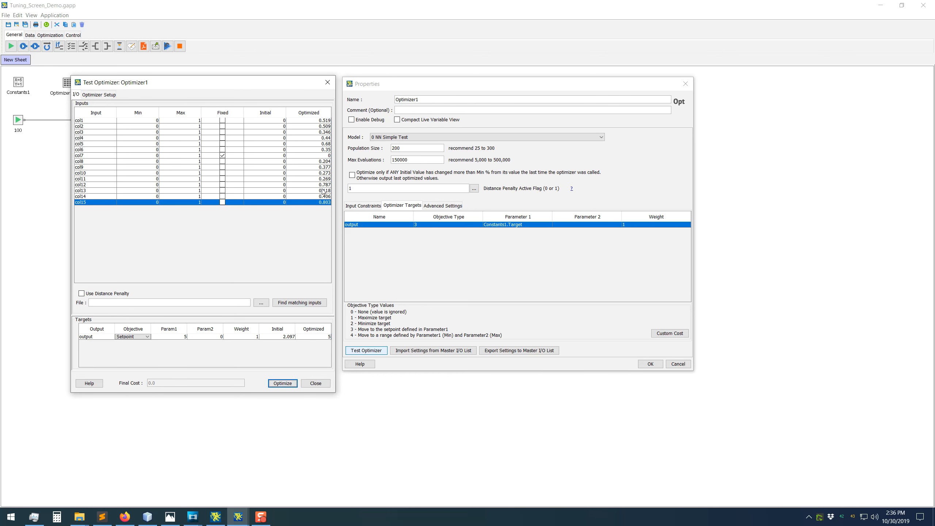
click(322, 185)
click(321, 131)
click(321, 126)
click(322, 122)
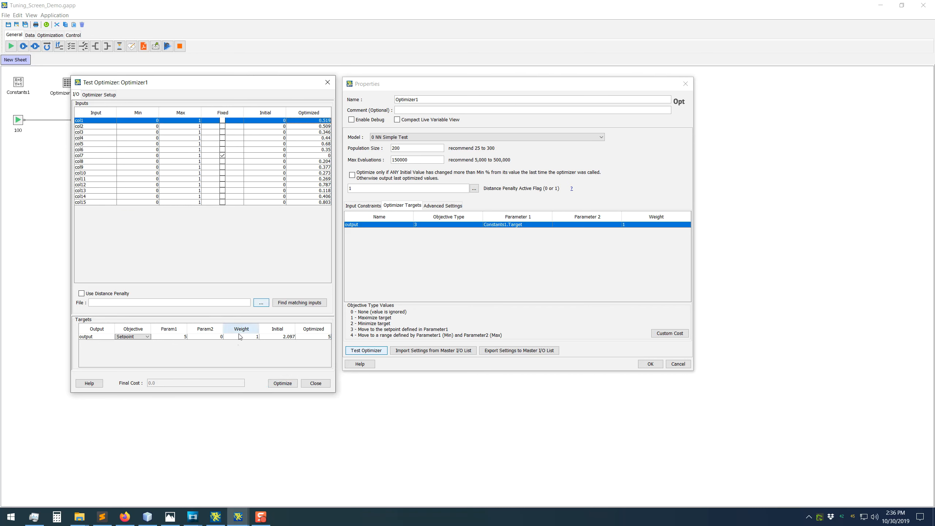
- Set the output's objective to Maximize, keep the distance penalty off, and run the optimization several times
click(118, 294)
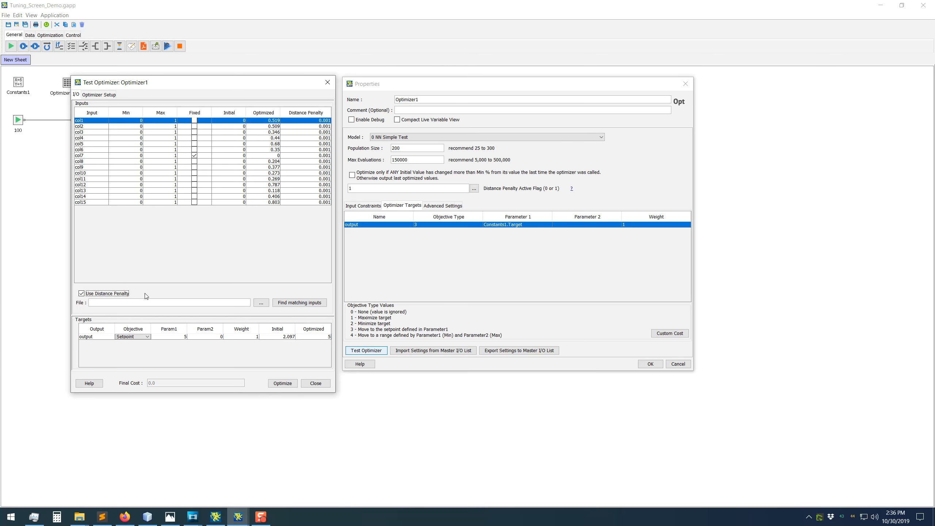
click(127, 338)
click(127, 349)
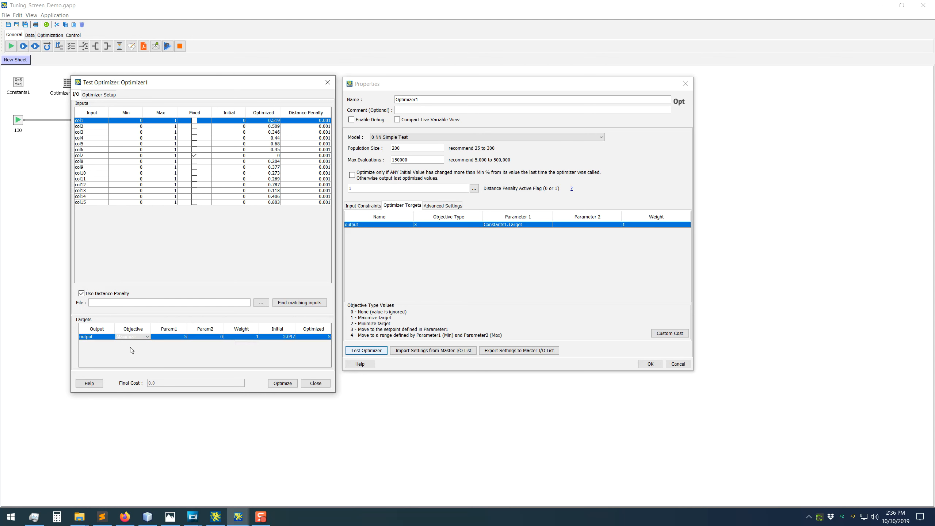
click(95, 293)
click(283, 383)
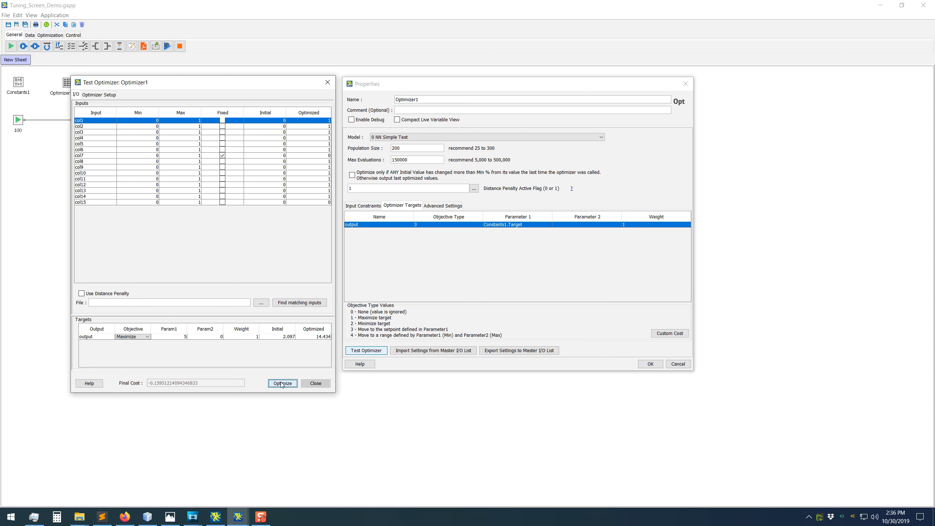
click(283, 383)
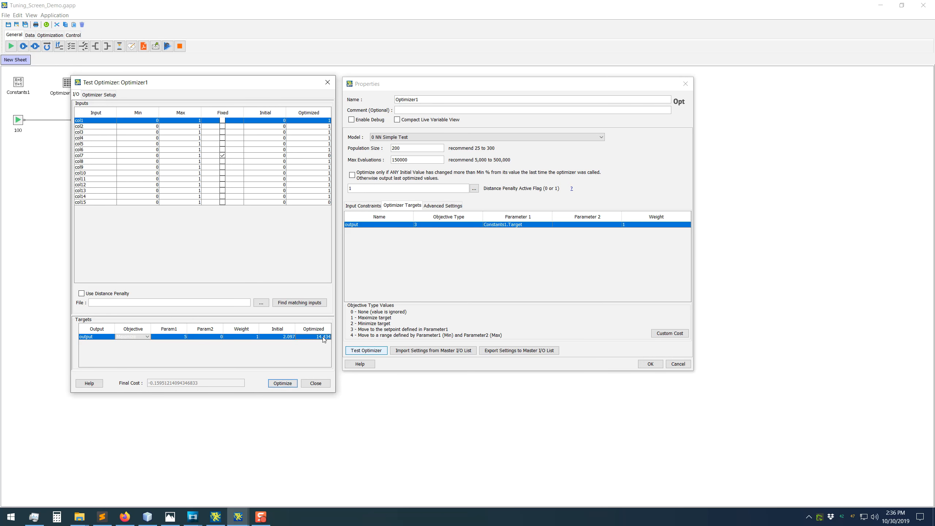
click(282, 383)
click(283, 384)
click(282, 384)
- Turn off Stop on Convergence in the test optimizer's setup and rerun the maximization
click(99, 94)
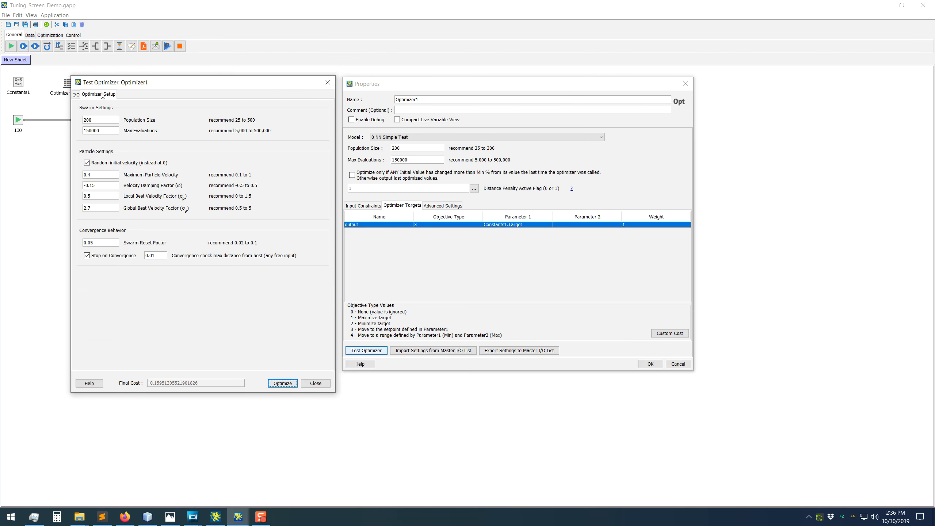
click(111, 256)
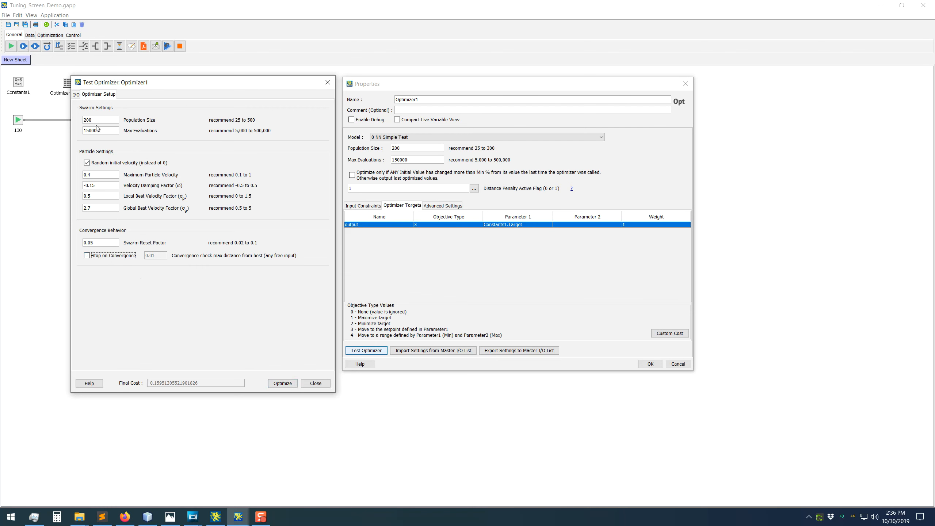
click(76, 95)
click(287, 384)
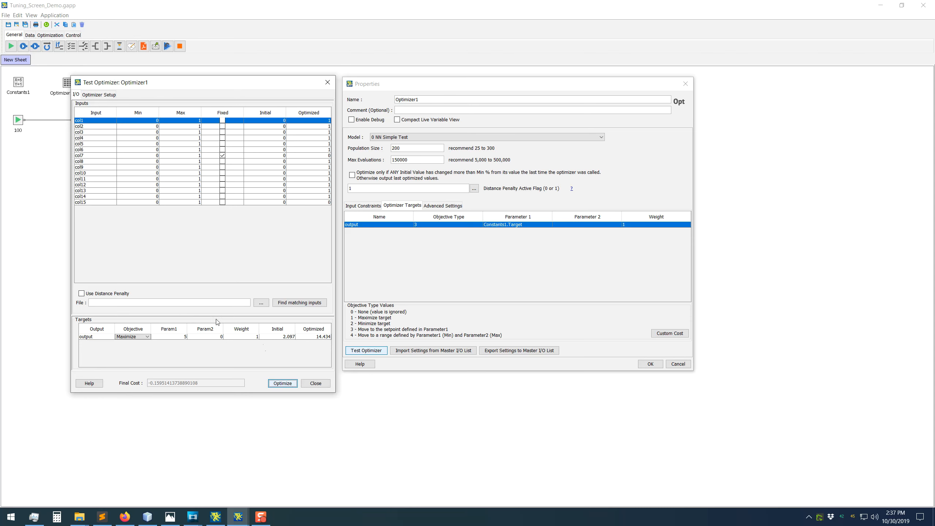
- Set the output's objective to Minimize, run the optimization, and close the optimizer test
click(146, 336)
click(133, 357)
click(293, 384)
click(327, 82)
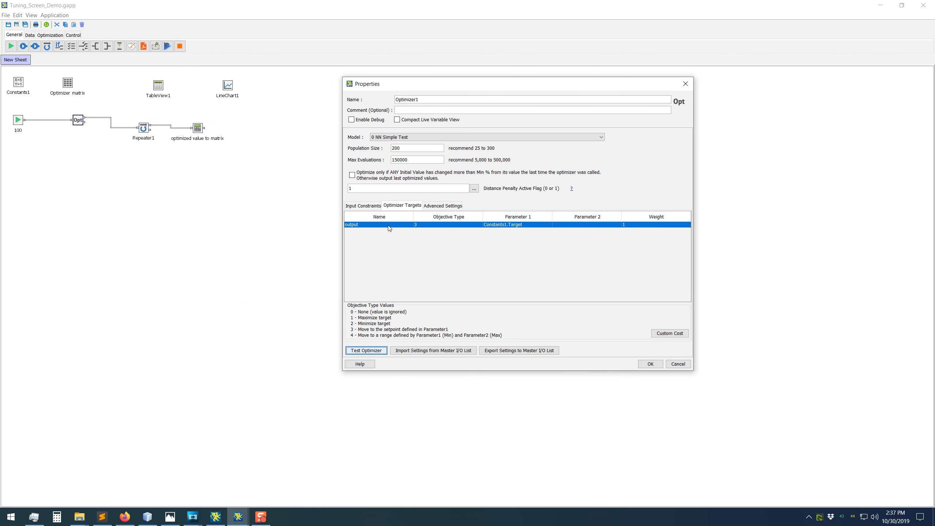
- Show Optimizer1's advanced settings, open the PSO Test Tool, and move its window clear of the swarm properties
click(442, 207)
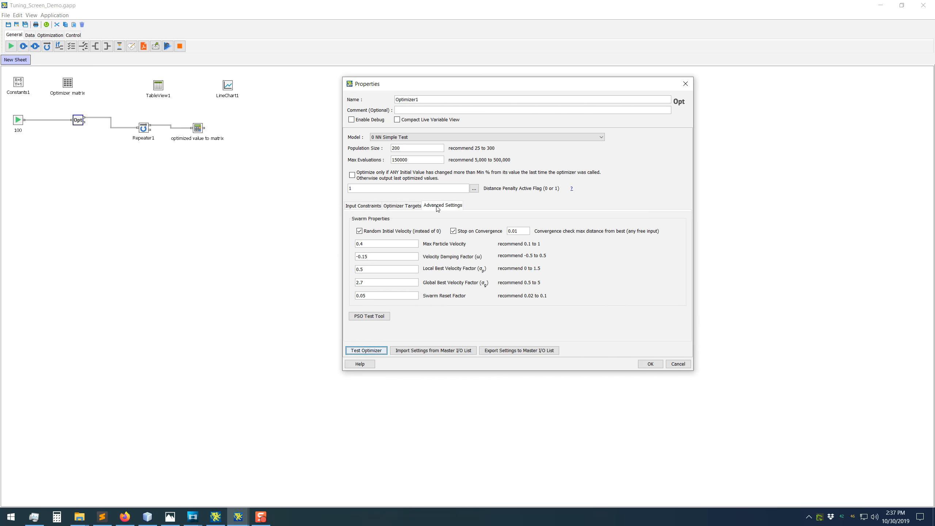
click(430, 206)
click(366, 317)
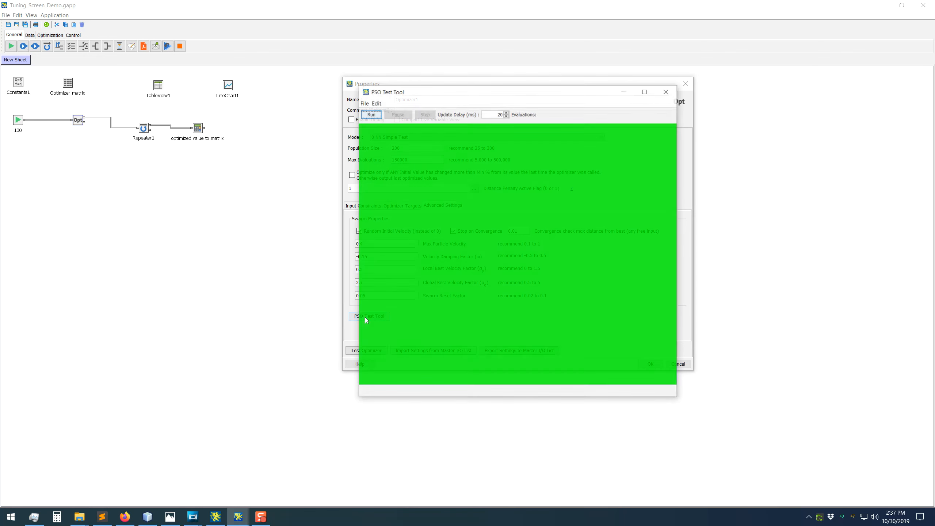
drag(426, 92, 605, 120)
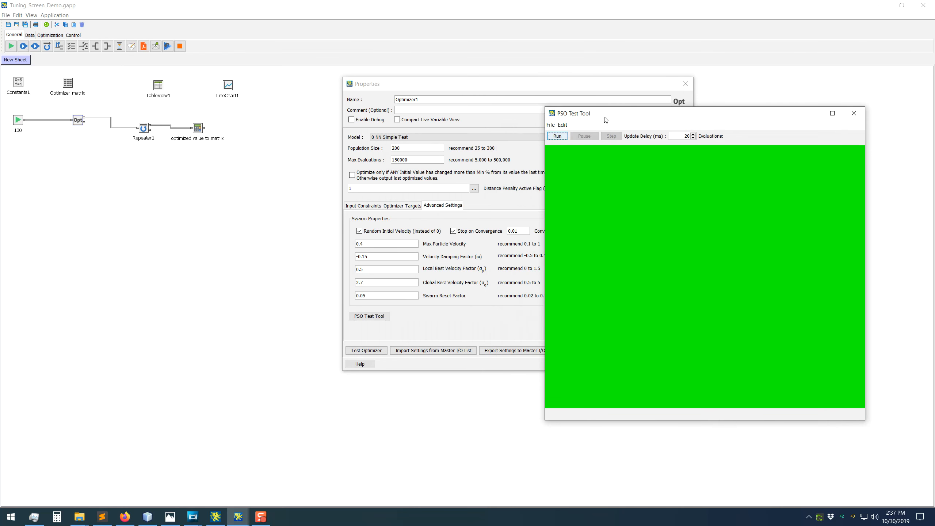
- Draw a red peak and an overlapping blue valley below it on the PSO Test Tool's test surface
click(562, 125)
click(569, 134)
drag(730, 281, 625, 201)
click(563, 125)
click(574, 144)
drag(634, 247, 772, 362)
- Run the particle swarm on the test surface to watch it gather around the blue valley, and close the tool
click(559, 137)
click(754, 319)
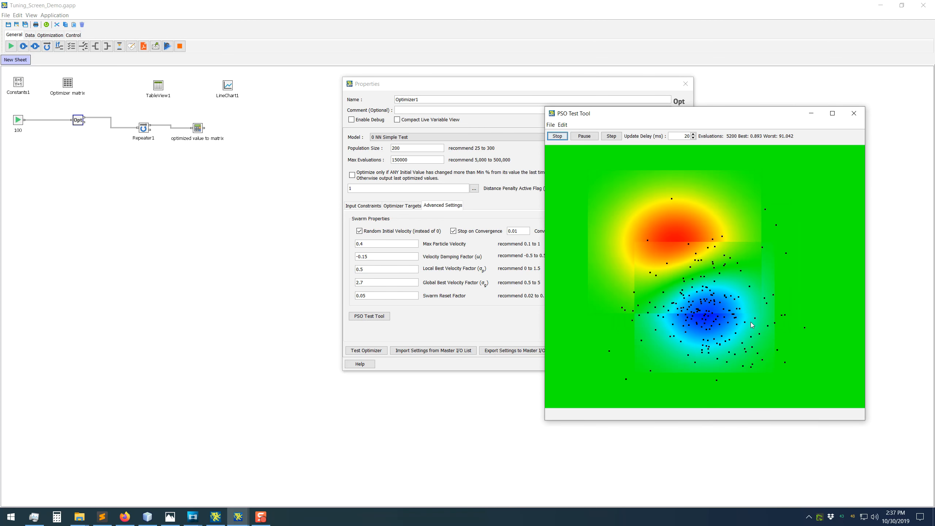
click(853, 113)
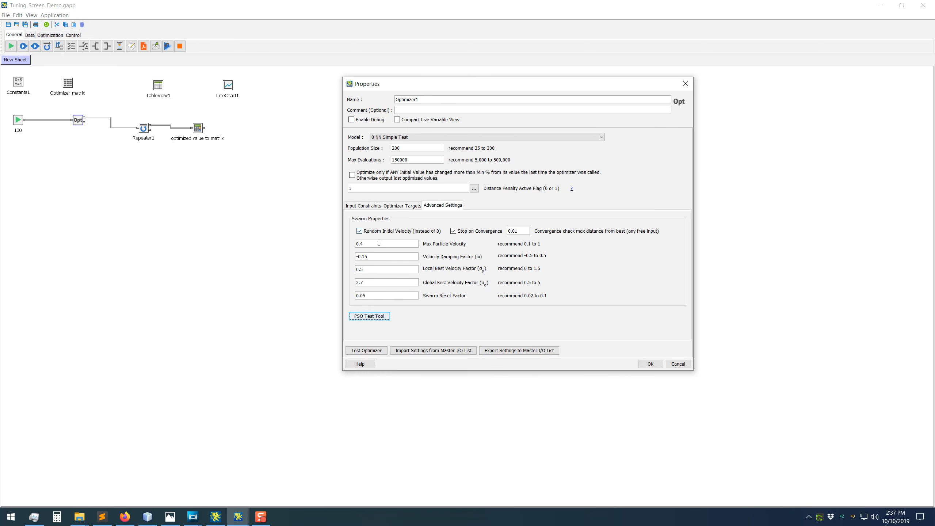
- Review the local best velocity and swarm reset factors, and accept Optimizer1's properties
click(372, 268)
click(378, 297)
click(649, 364)
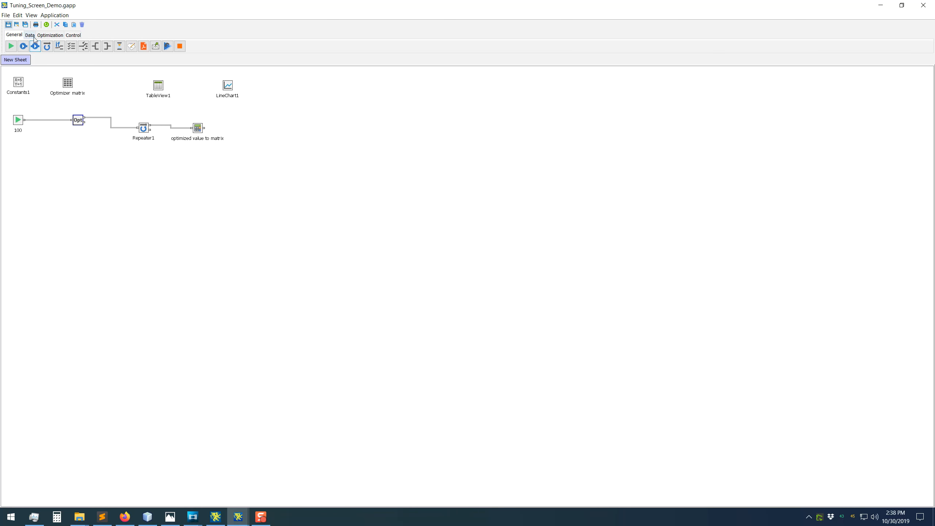
- Place a new optimizer block on the sheet below Optimizer1 and show its default advanced settings
click(49, 35)
click(71, 46)
click(78, 191)
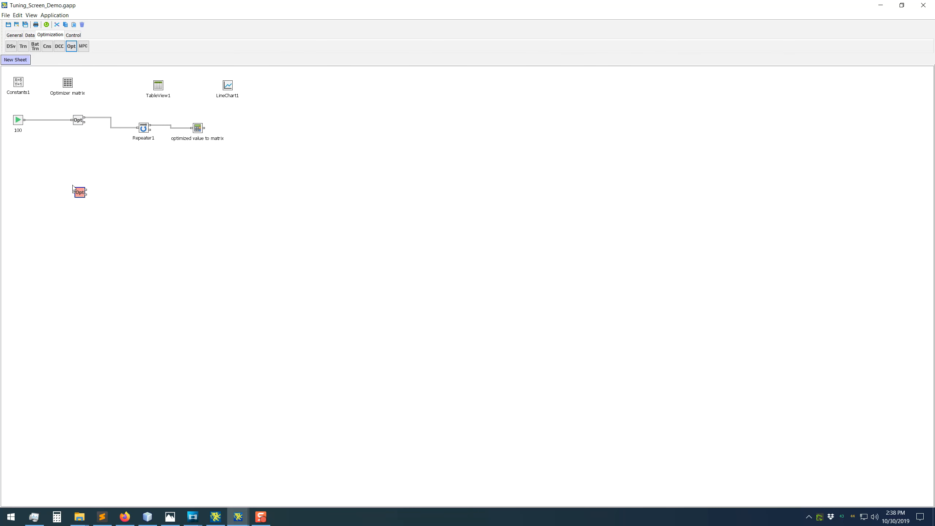
click(395, 234)
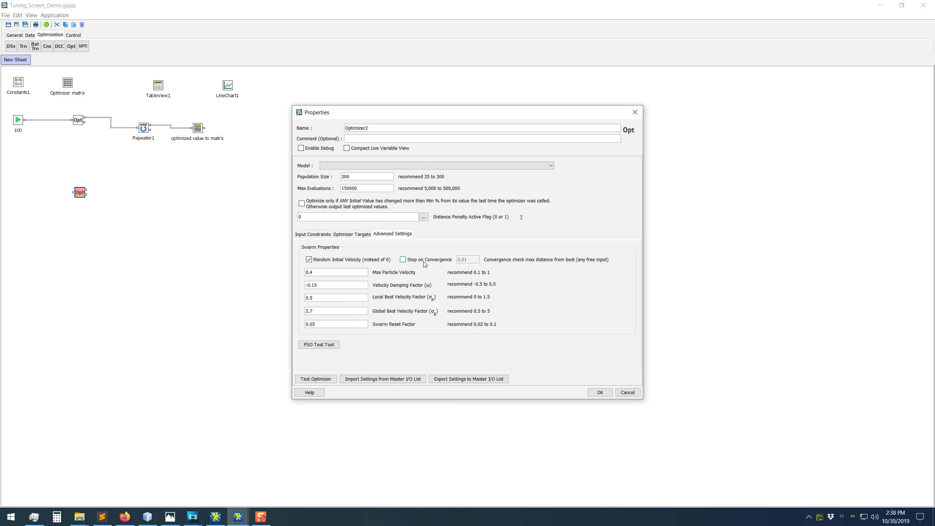
- Inspect the swarm settings in the new optimizer's PSO Test Tool, and close the tool and the block's properties
click(324, 346)
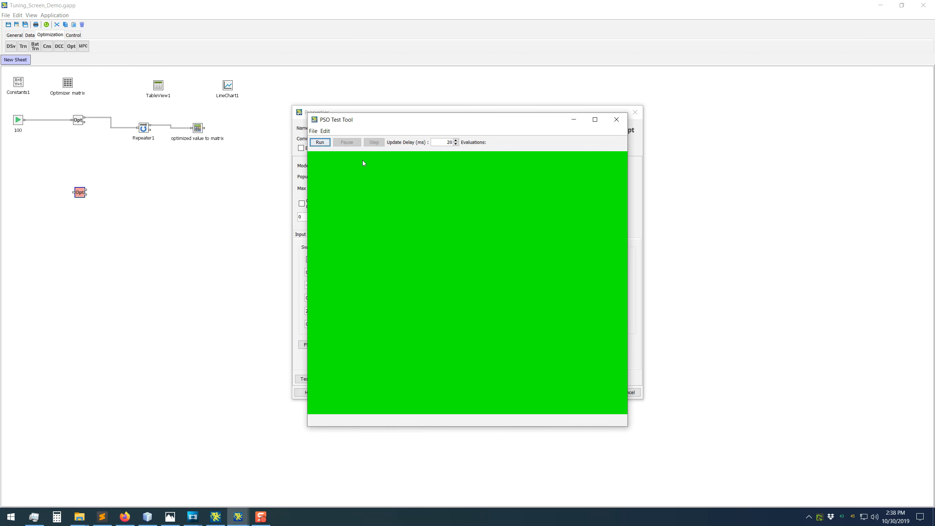
click(325, 132)
click(328, 142)
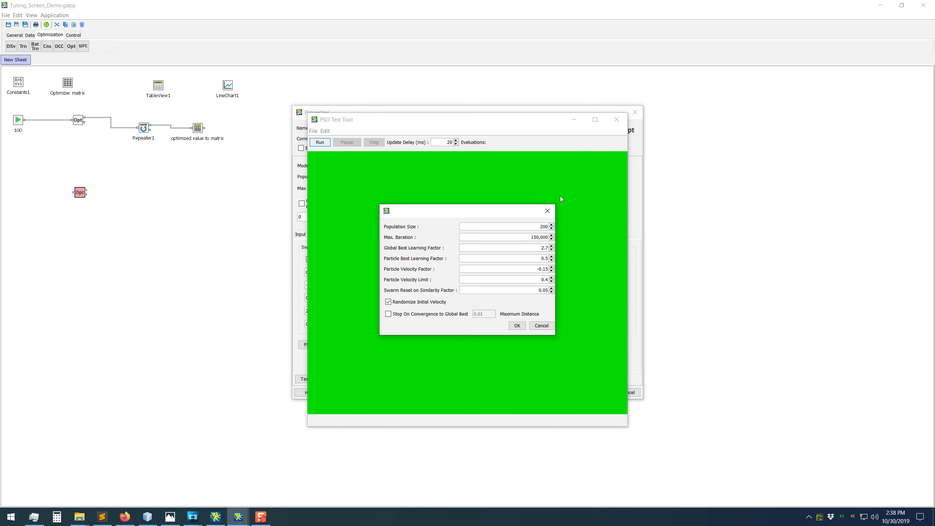
click(548, 211)
click(617, 119)
click(634, 113)
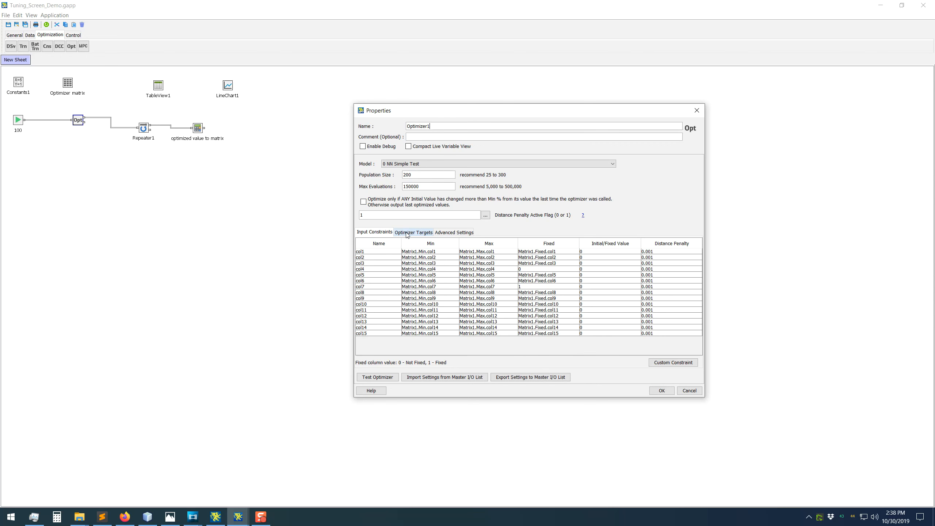
- Review Optimizer1's targets and return to its input constraints
click(407, 234)
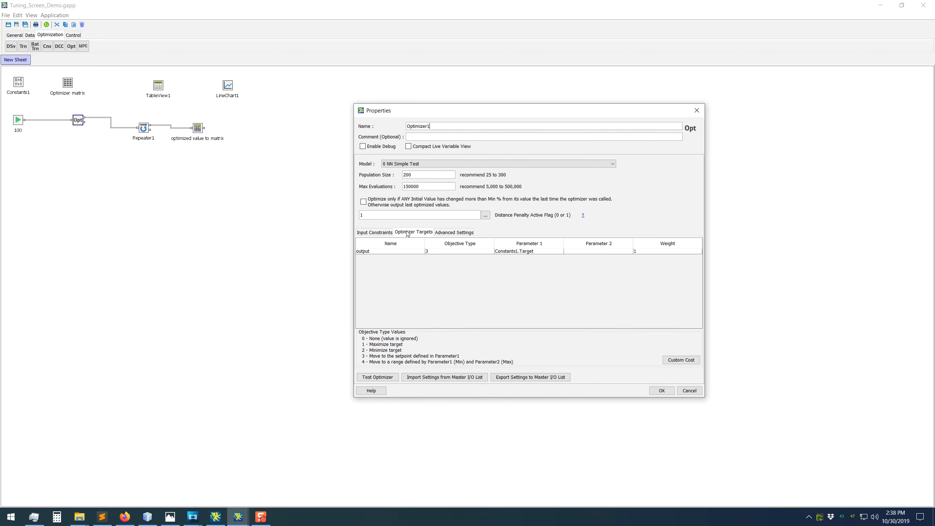
click(381, 234)
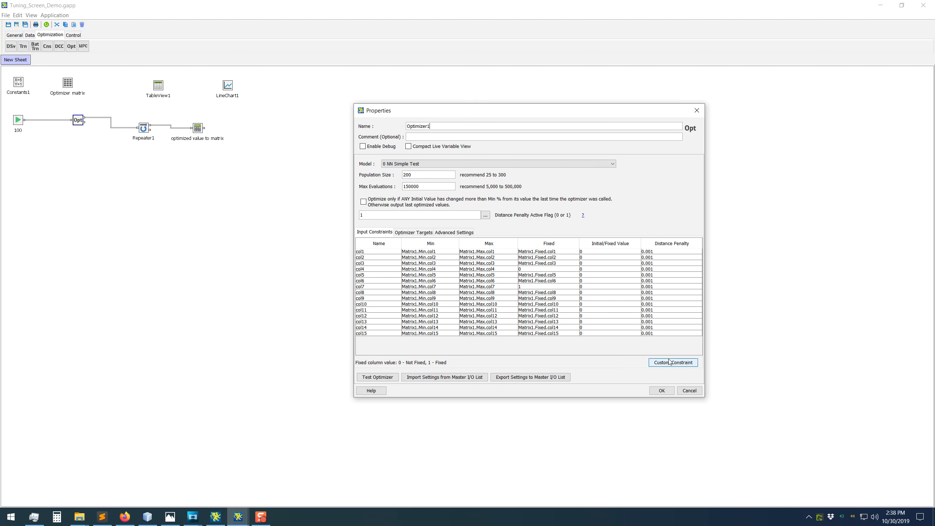